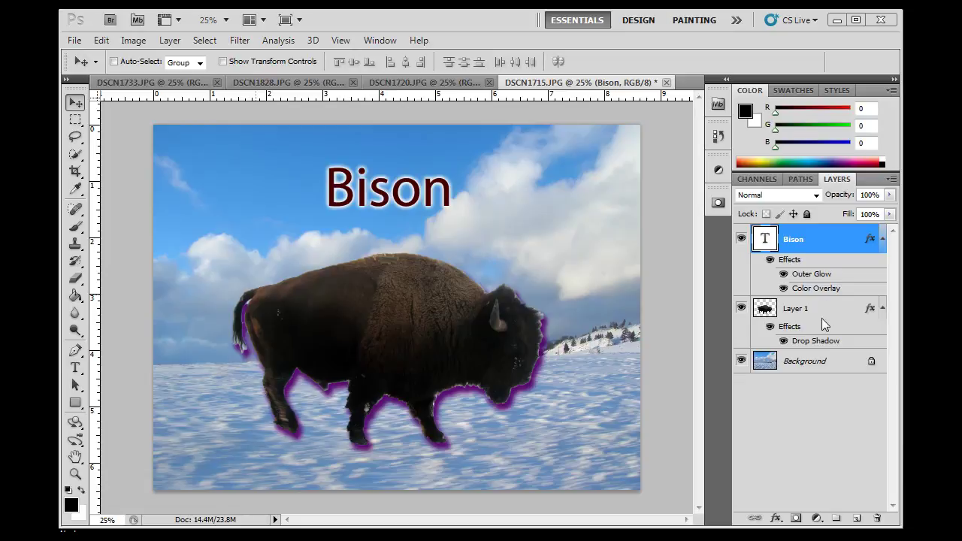
Collapse the Bison text layer's effects, then hide Layer 1's purple drop shadow.
click(739, 241)
click(740, 241)
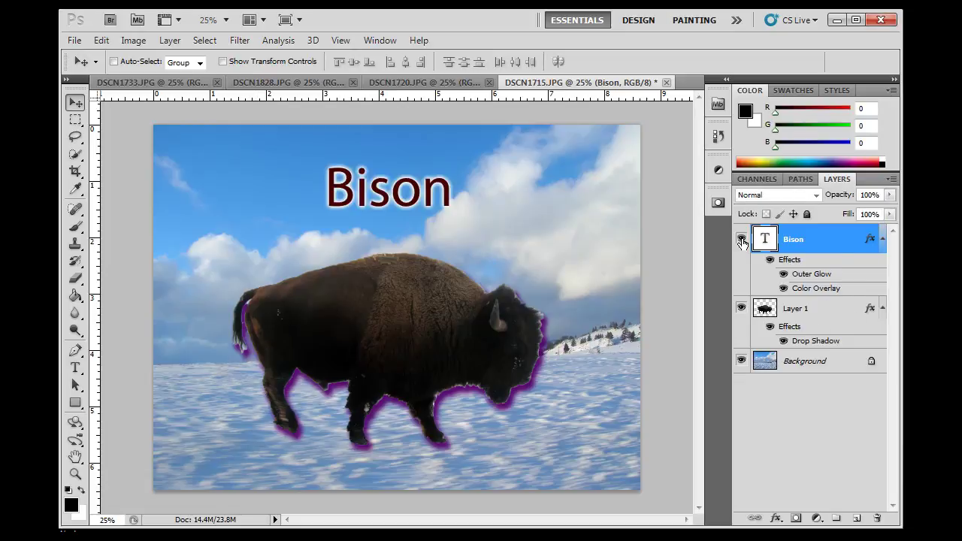
click(883, 241)
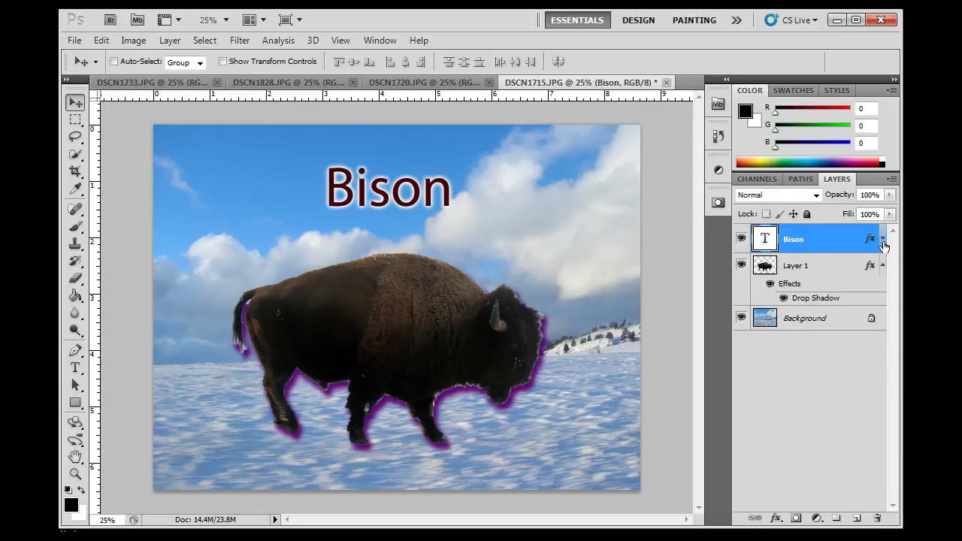
click(883, 241)
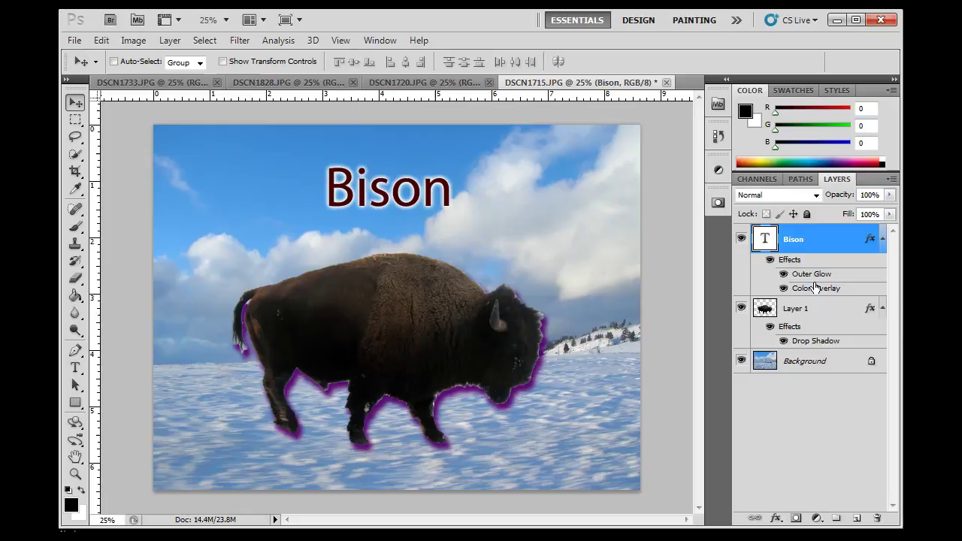
click(882, 242)
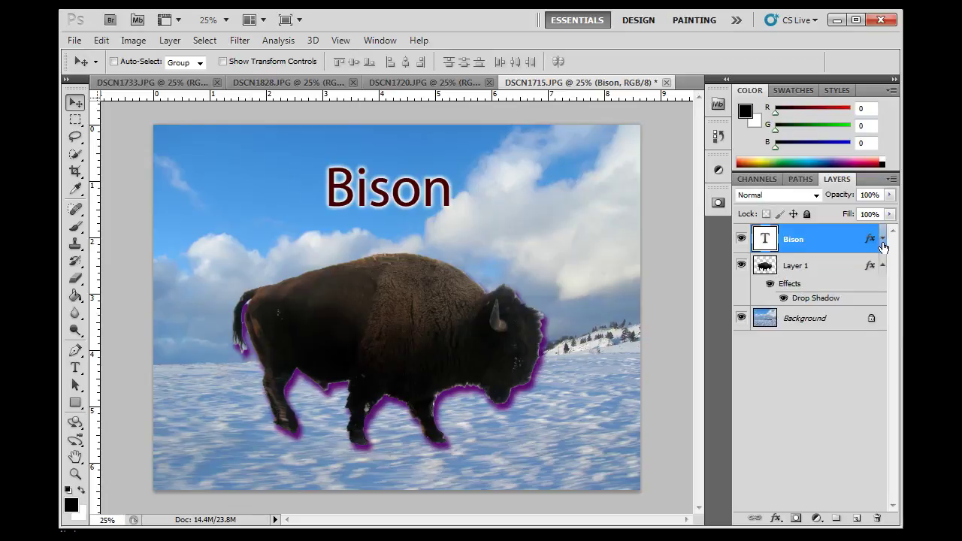
click(816, 299)
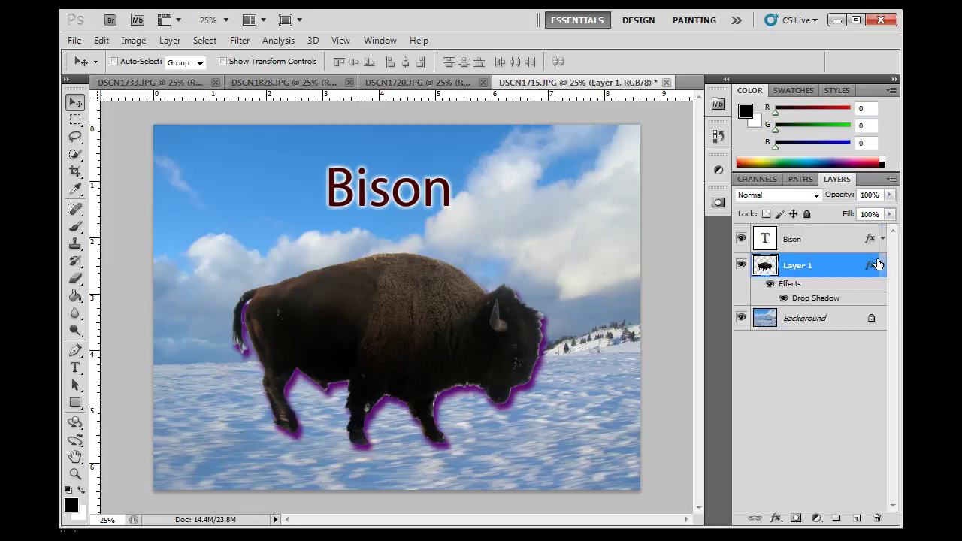
click(786, 299)
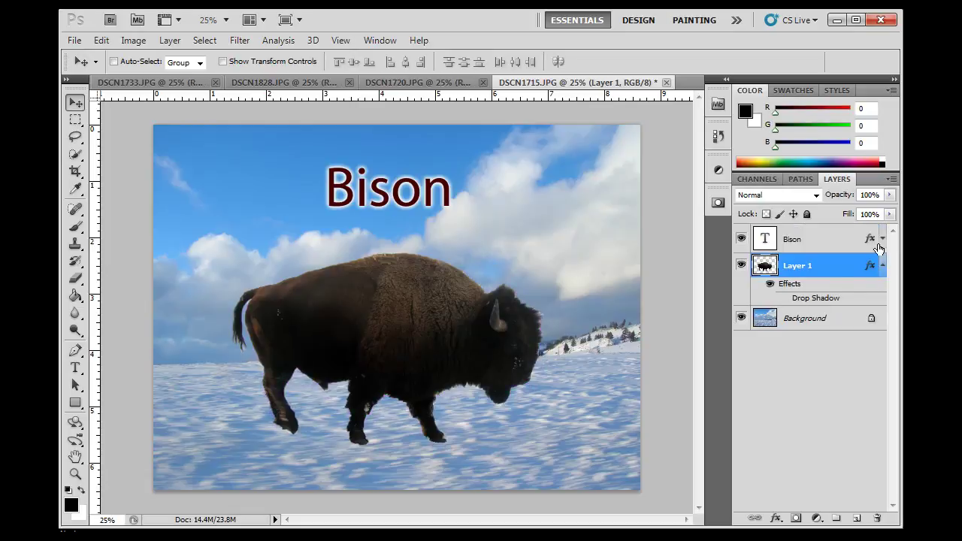
Add a pale Outer Glow to Layer 1 with 84% opacity, 8% spread and 32 px size.
double_click(871, 267)
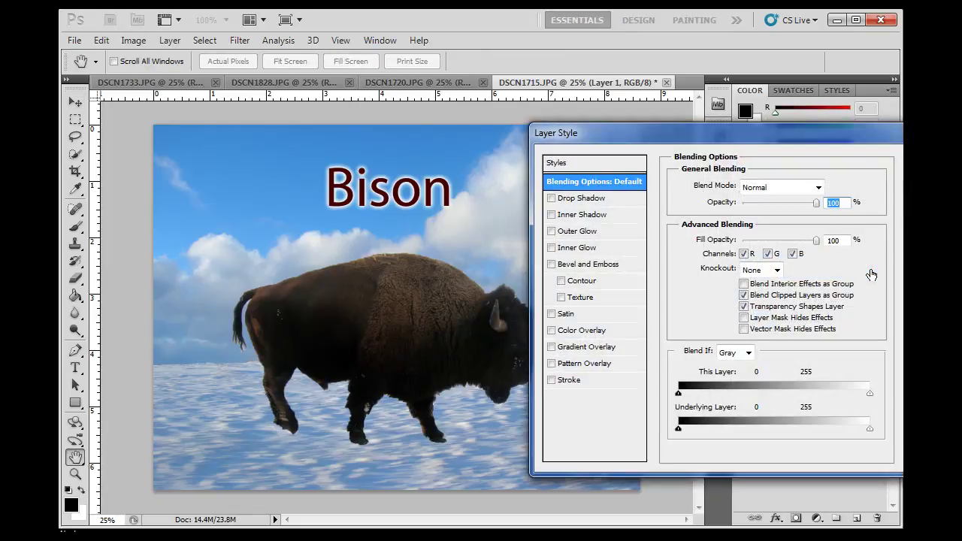
click(600, 233)
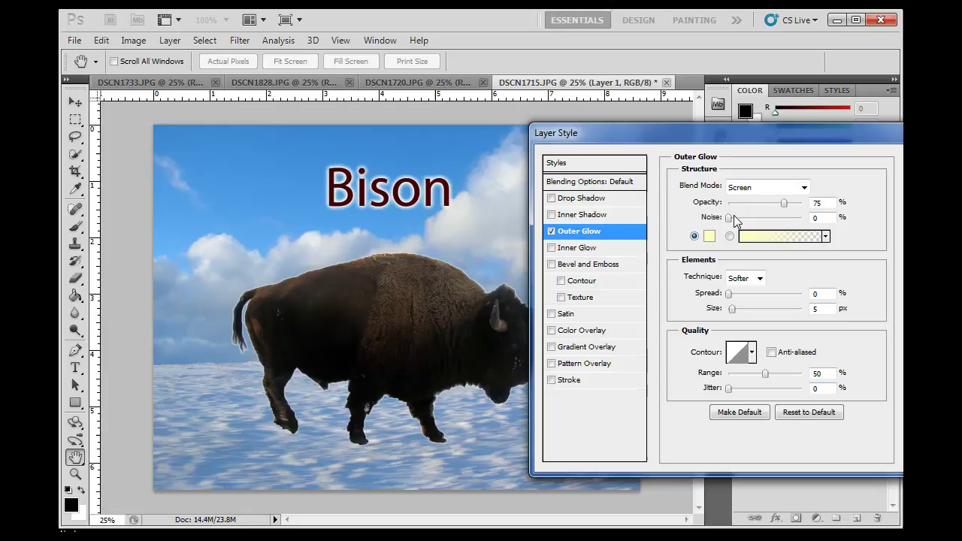
drag(783, 203, 791, 208)
click(730, 297)
drag(733, 301, 741, 309)
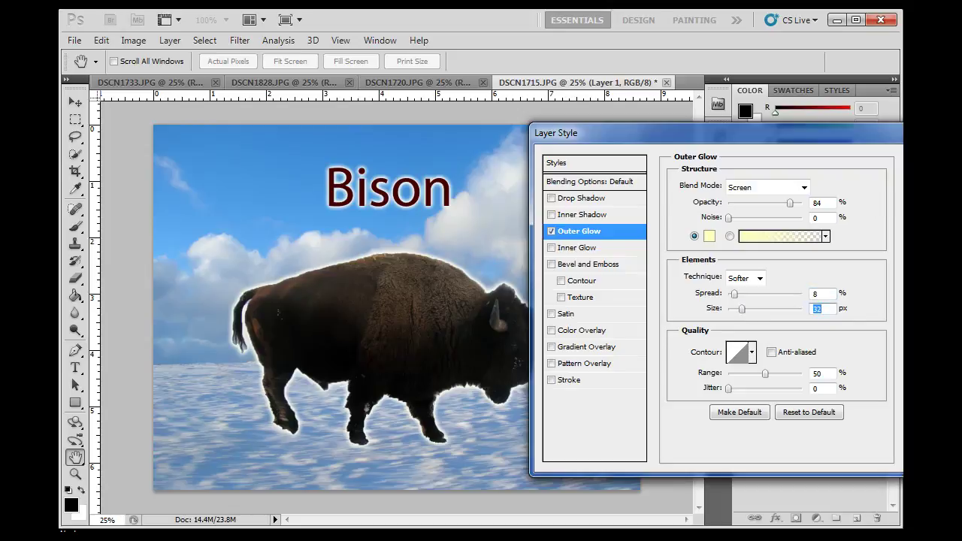
key(Return)
key(v)
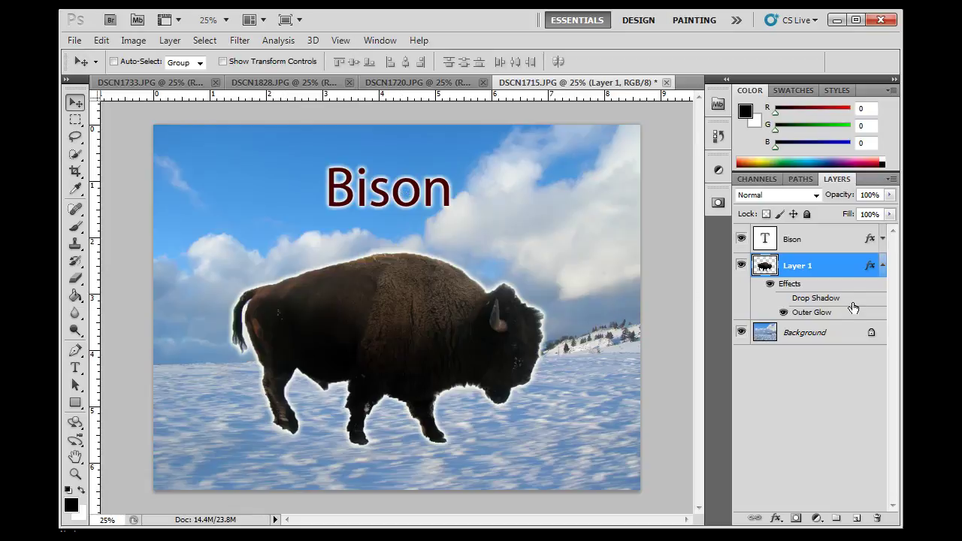
Compare the drop shadow on and off, leave it off, collapse Layer 1's effects, select Background.
click(784, 299)
click(784, 299)
click(784, 299)
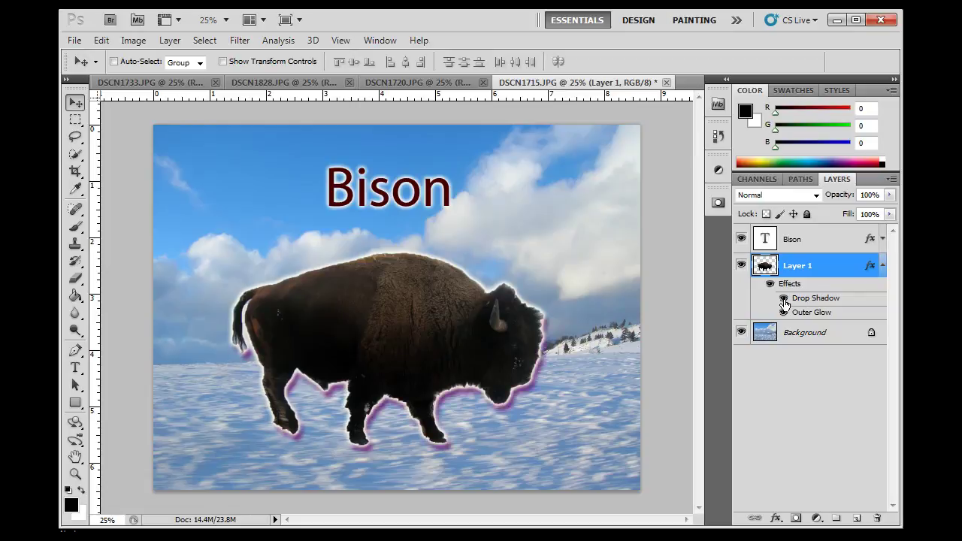
click(784, 300)
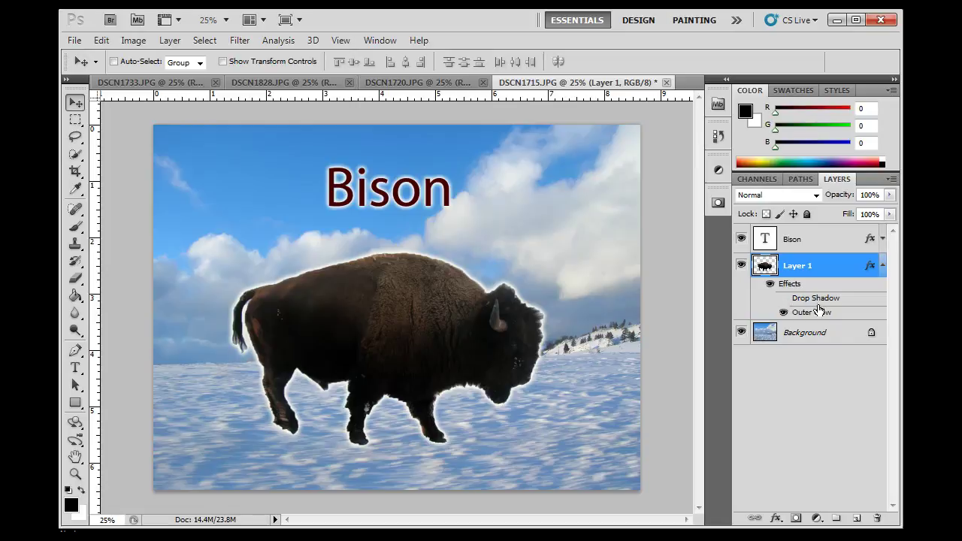
click(882, 266)
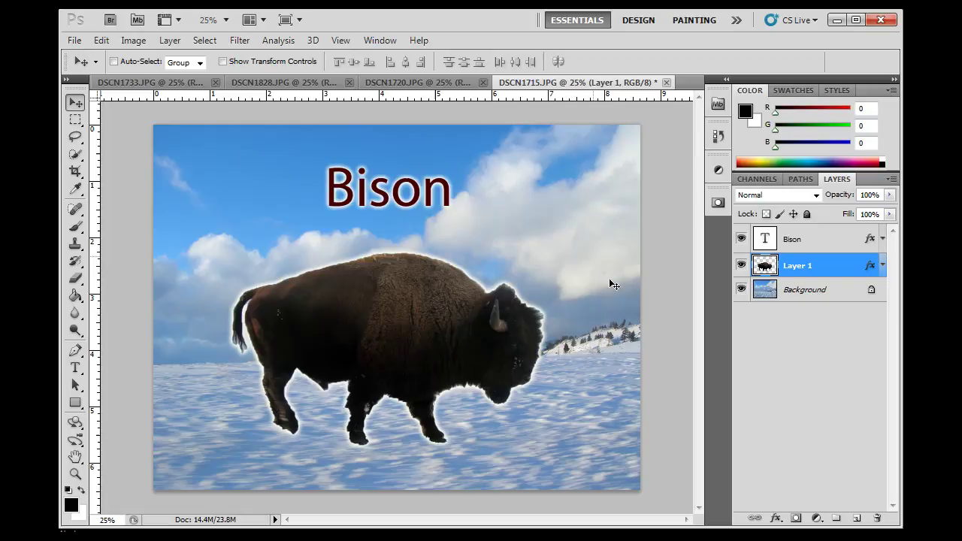
click(824, 294)
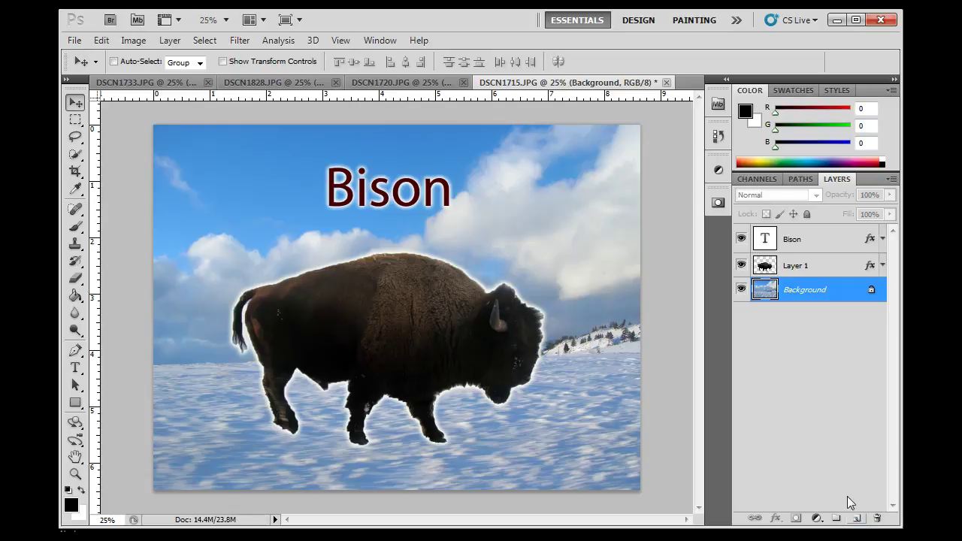
Add a new Layer 2 above Background with black as the foreground colour.
click(857, 520)
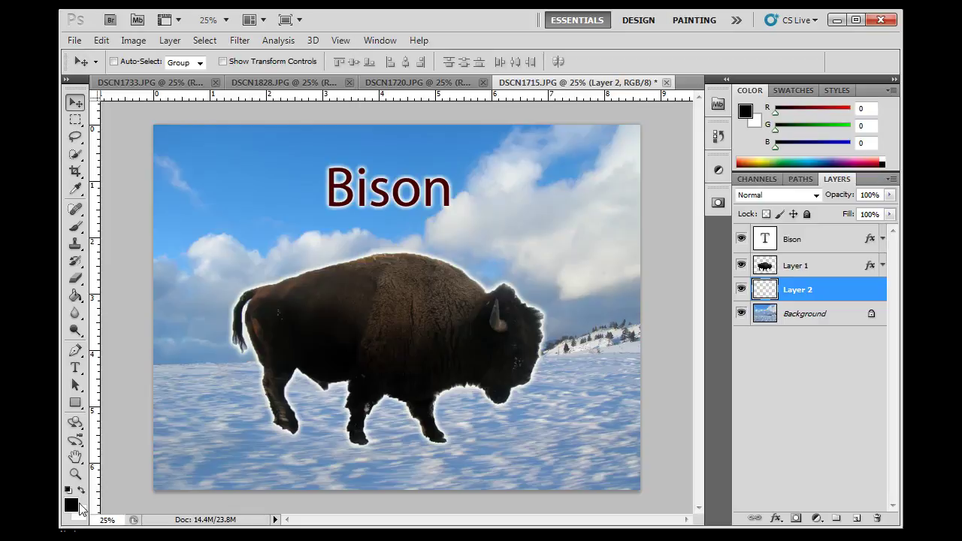
click(81, 491)
click(82, 491)
click(82, 491)
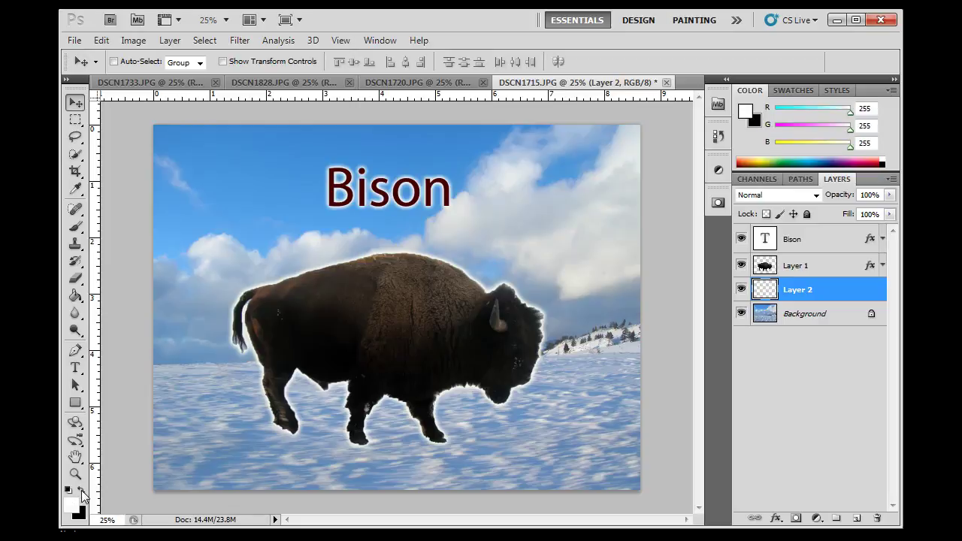
click(81, 491)
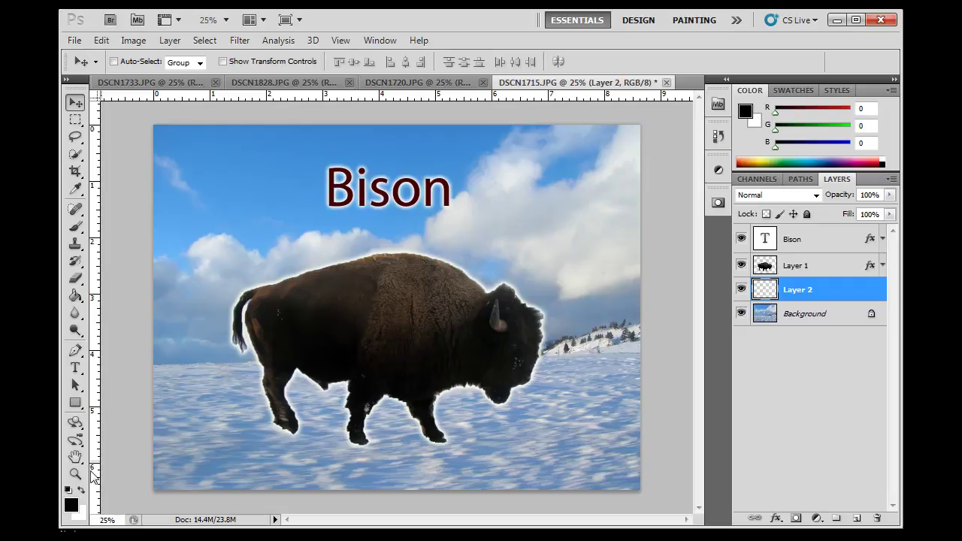
Fill Layer 2 solid black with the Paint Bucket and compare its visibility.
click(75, 297)
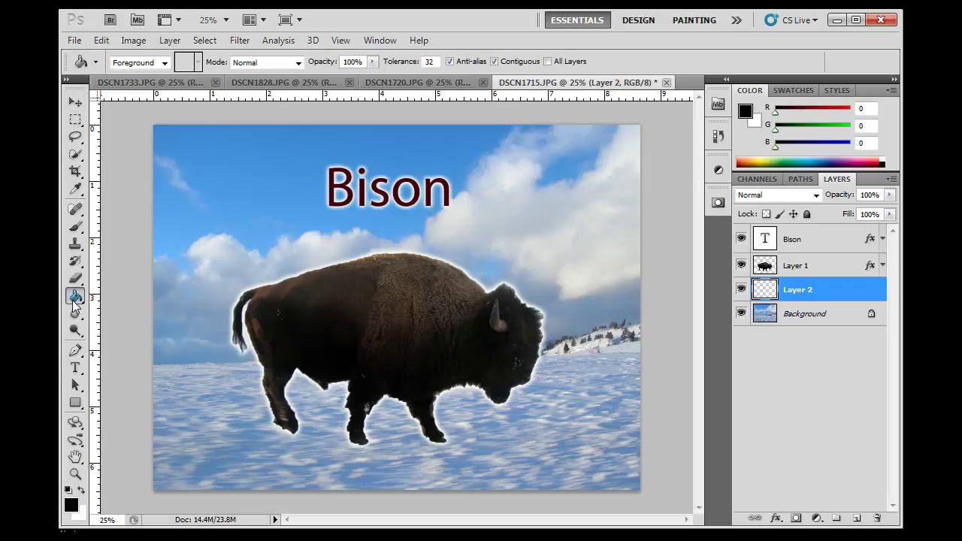
click(263, 203)
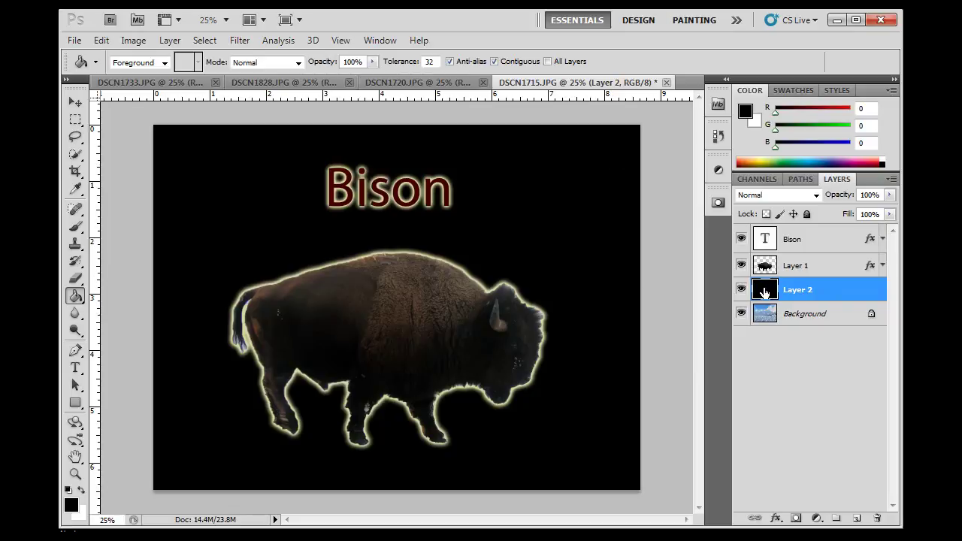
click(741, 290)
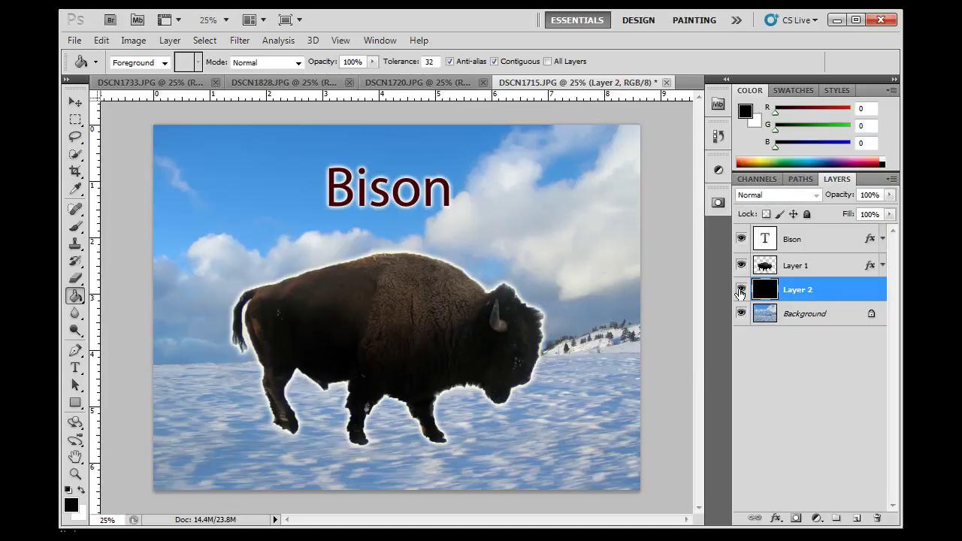
click(742, 290)
Reselect the black Layer 2 and fade it to 20% opacity.
click(817, 321)
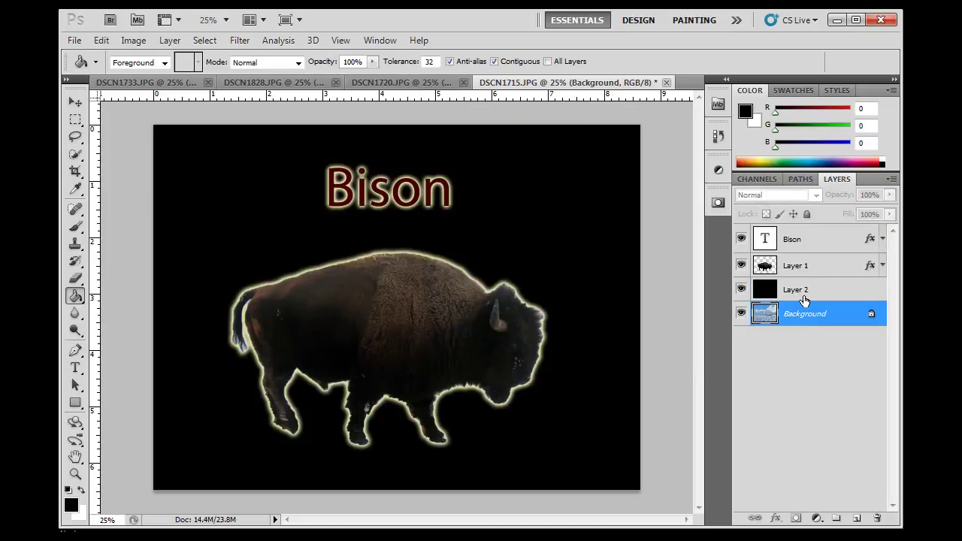
mouse_move(805, 301)
mouse_down()
mouse_move(814, 233)
mouse_move(814, 301)
mouse_up()
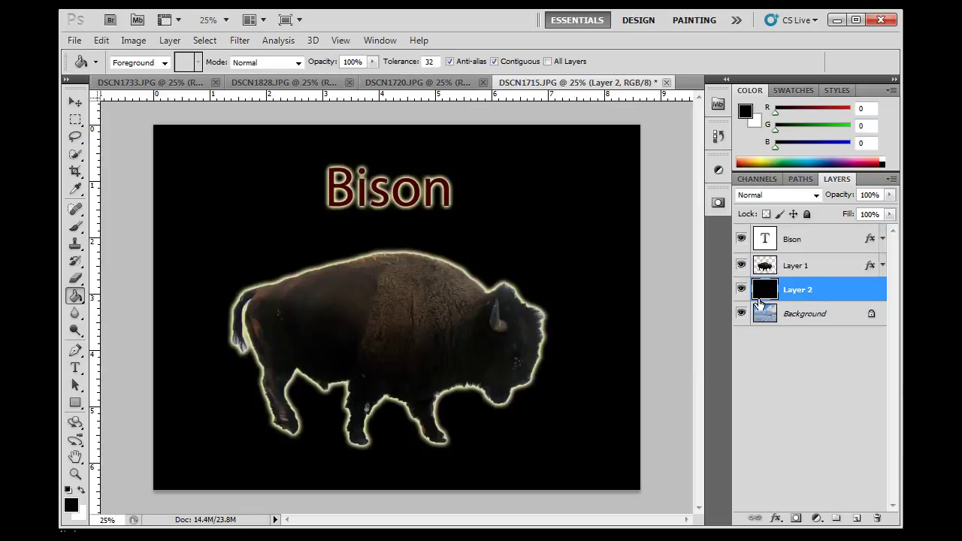
click(805, 311)
click(805, 300)
click(890, 195)
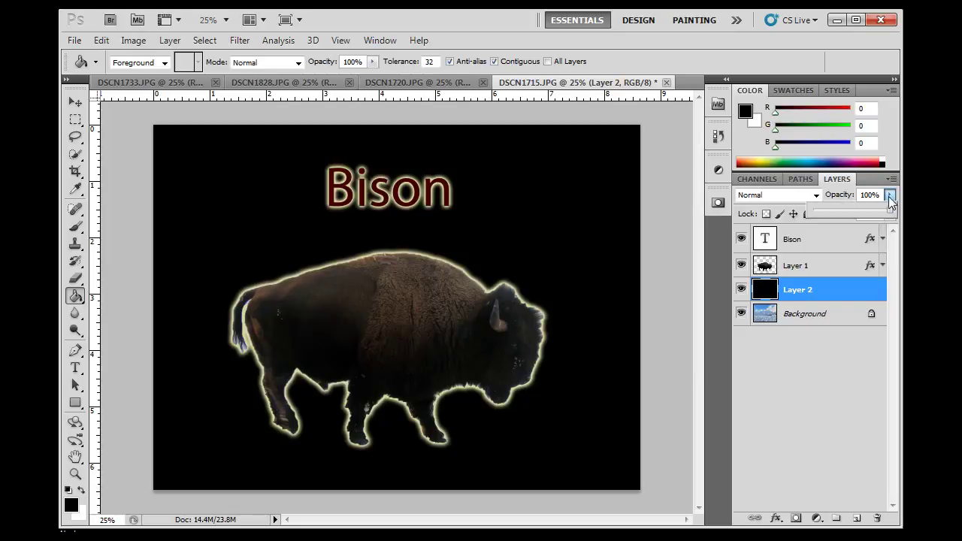
drag(890, 213, 832, 214)
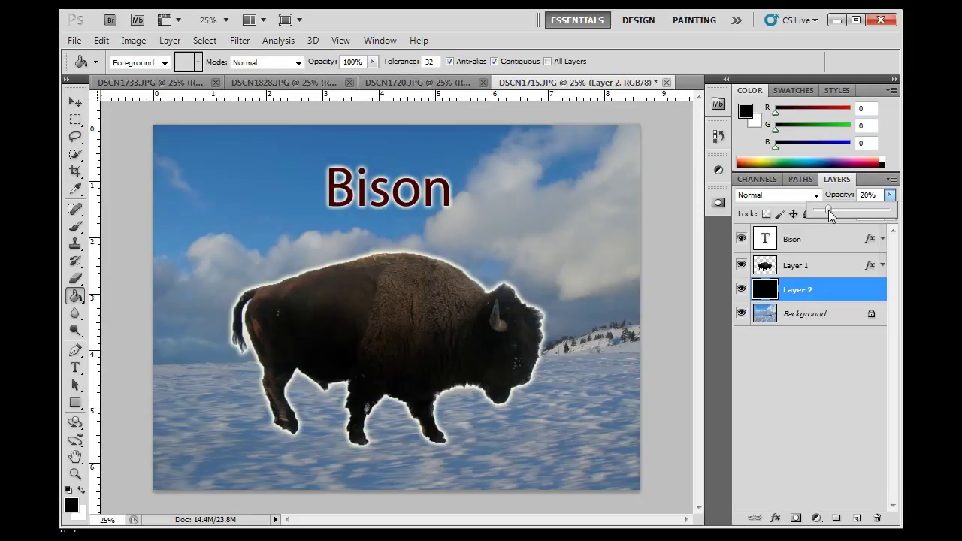
Toggle the 20% black layer on and off to compare the darkened background.
click(740, 292)
click(741, 292)
click(740, 291)
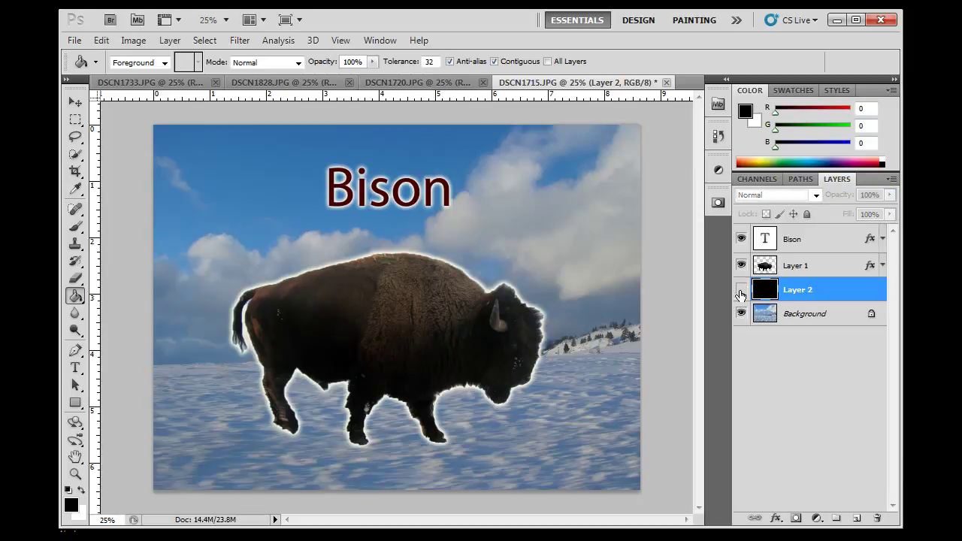
click(741, 292)
click(740, 292)
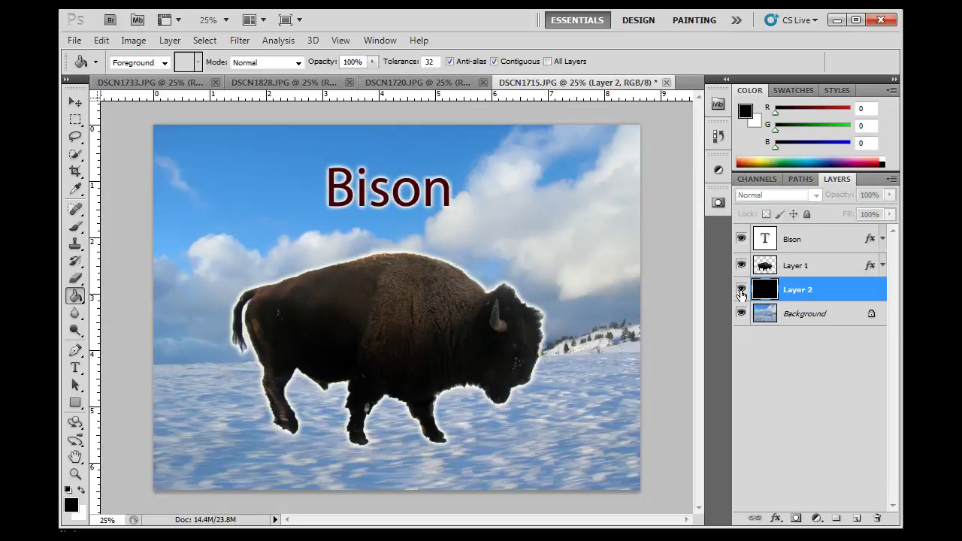
click(741, 292)
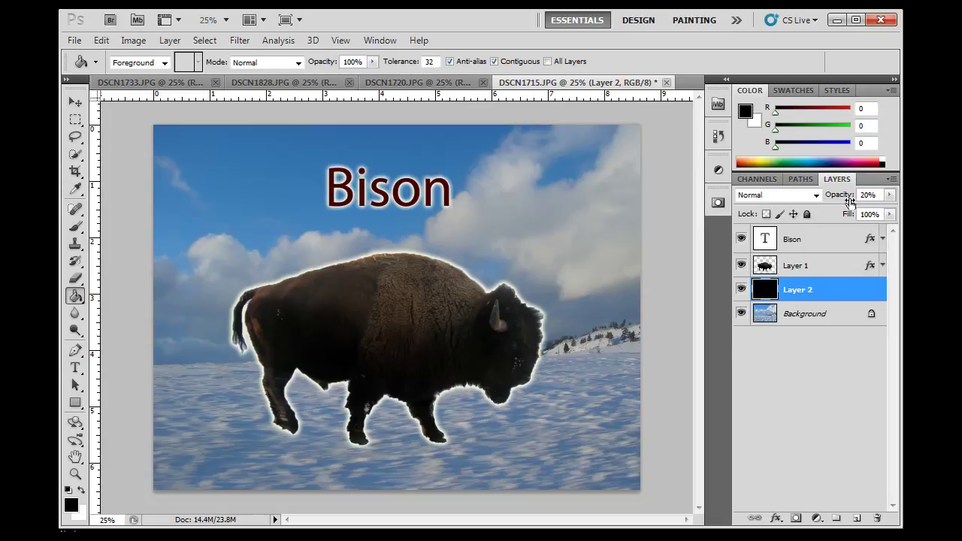
Reselect the black Layer 2 and try Overlay blending on it.
click(821, 275)
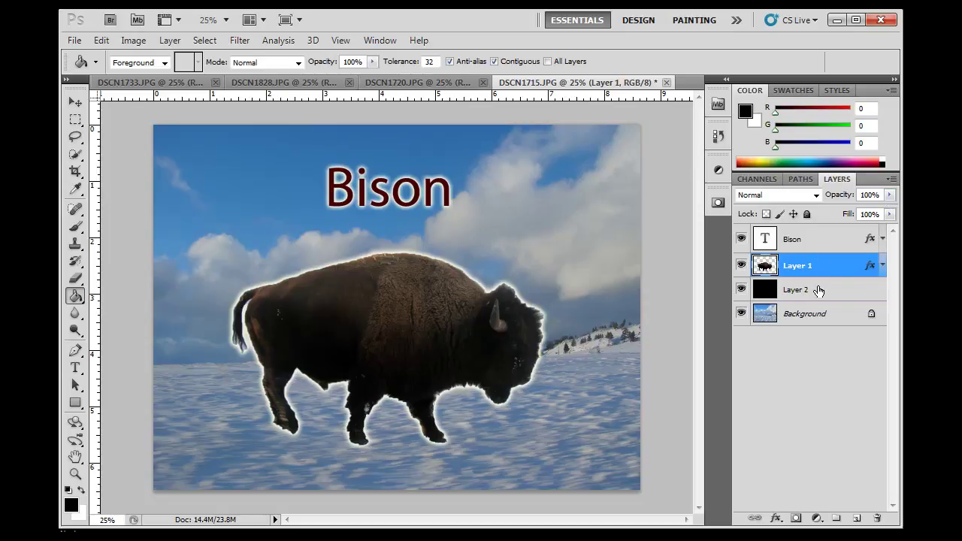
click(818, 292)
click(819, 316)
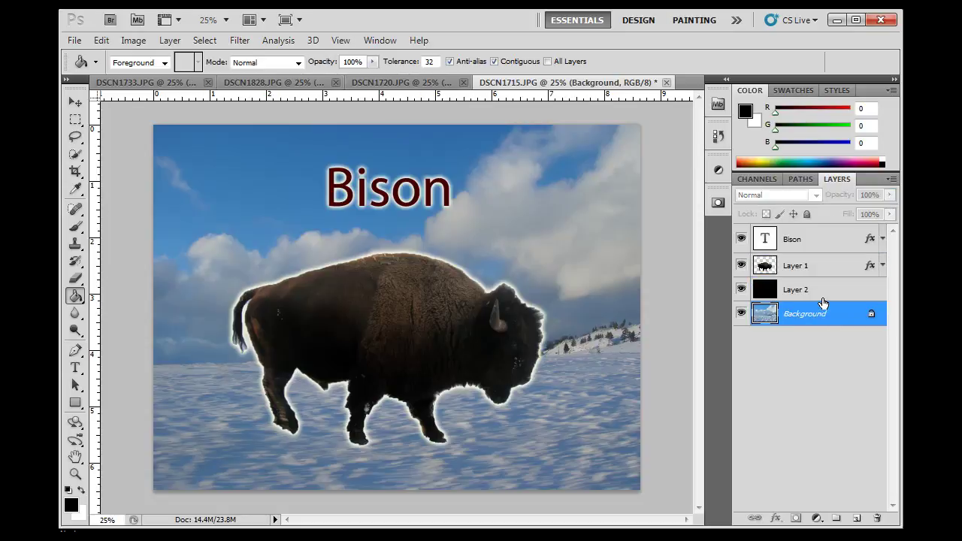
click(823, 291)
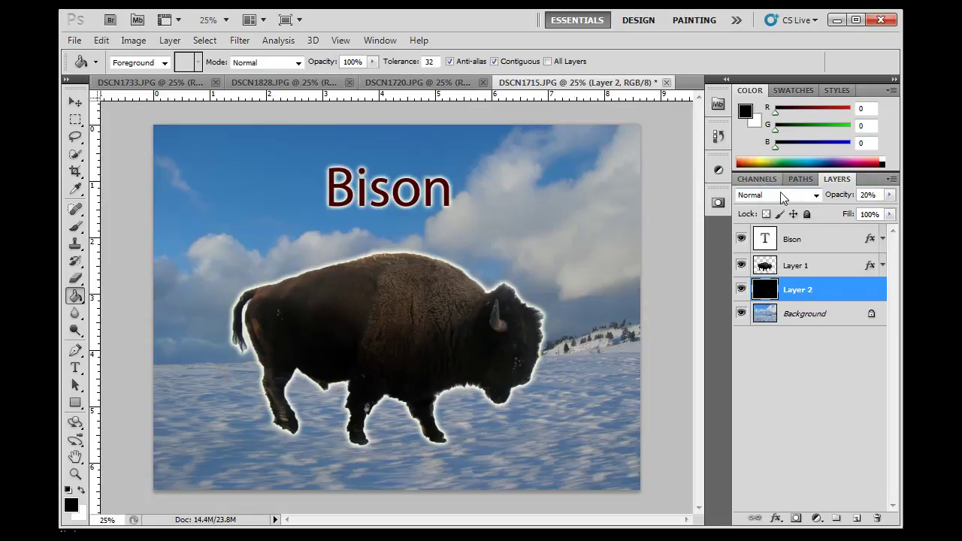
click(815, 197)
click(821, 190)
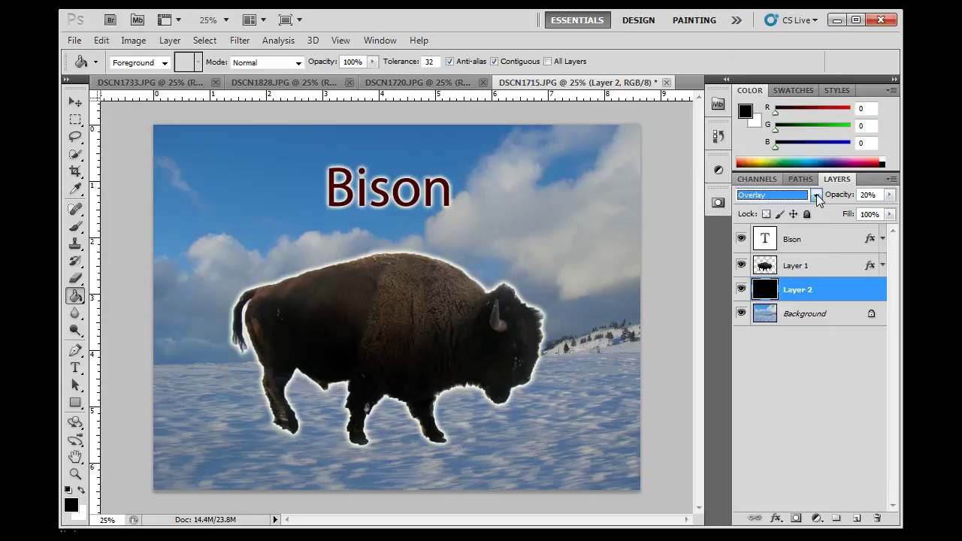
Return Layer 2 to Normal blending.
click(806, 272)
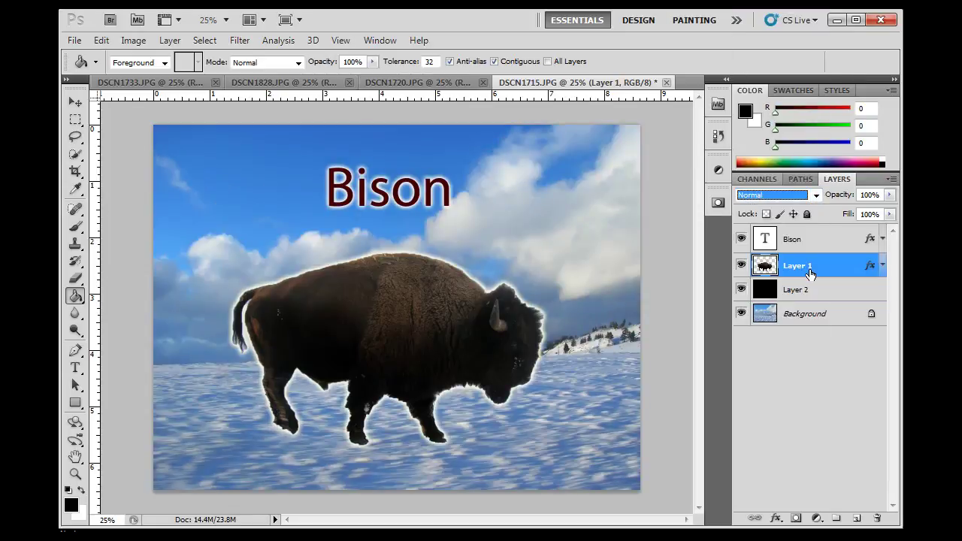
click(811, 289)
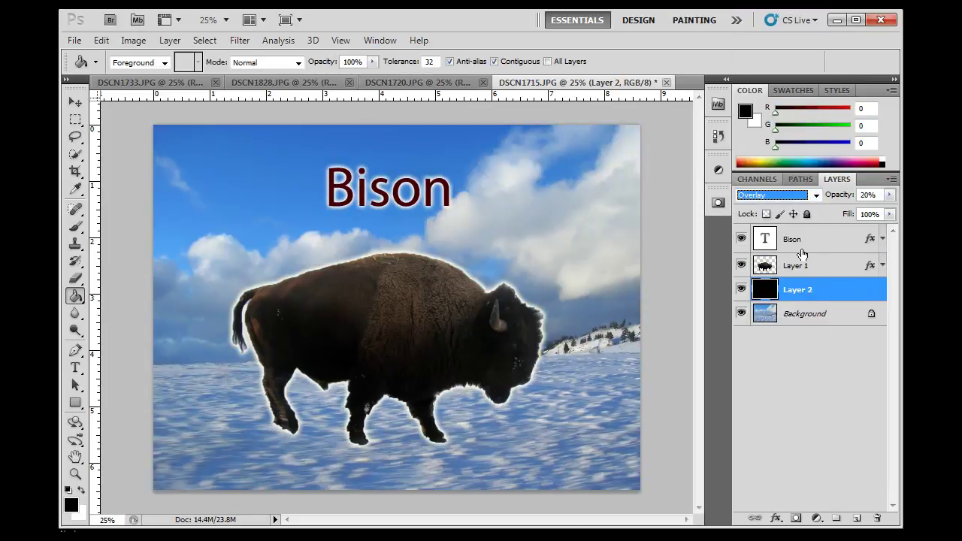
click(822, 193)
click(752, 14)
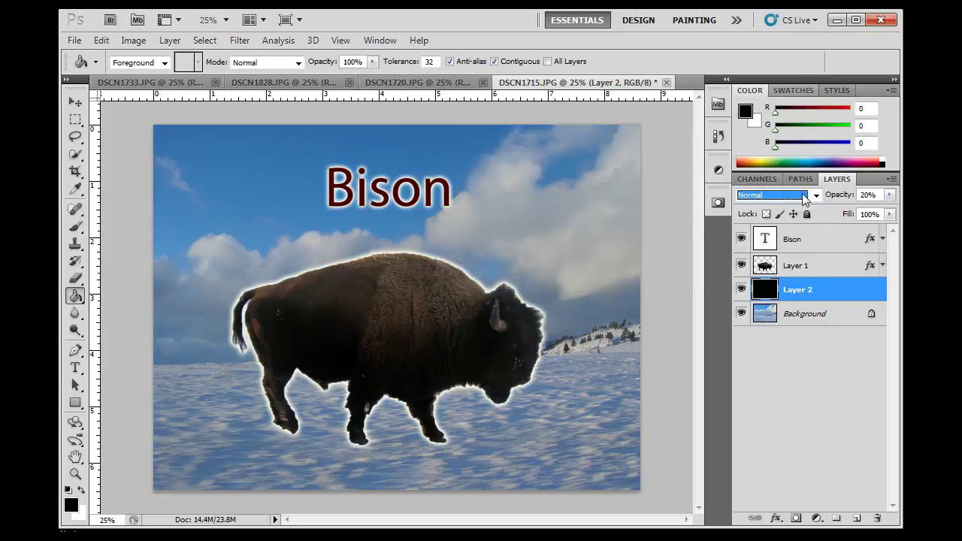
Select bison Layer 1, compare with it hidden, and open its blend-mode list.
click(816, 266)
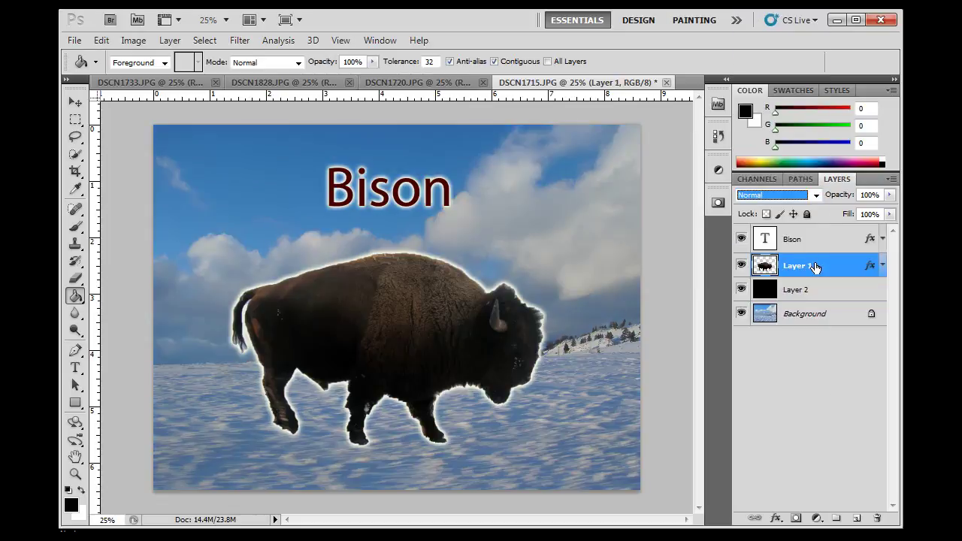
click(741, 265)
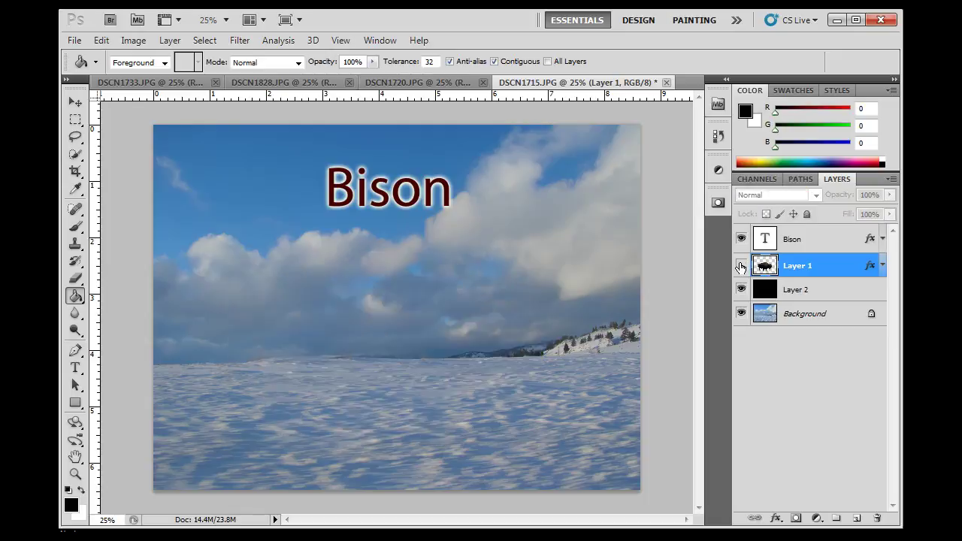
click(741, 265)
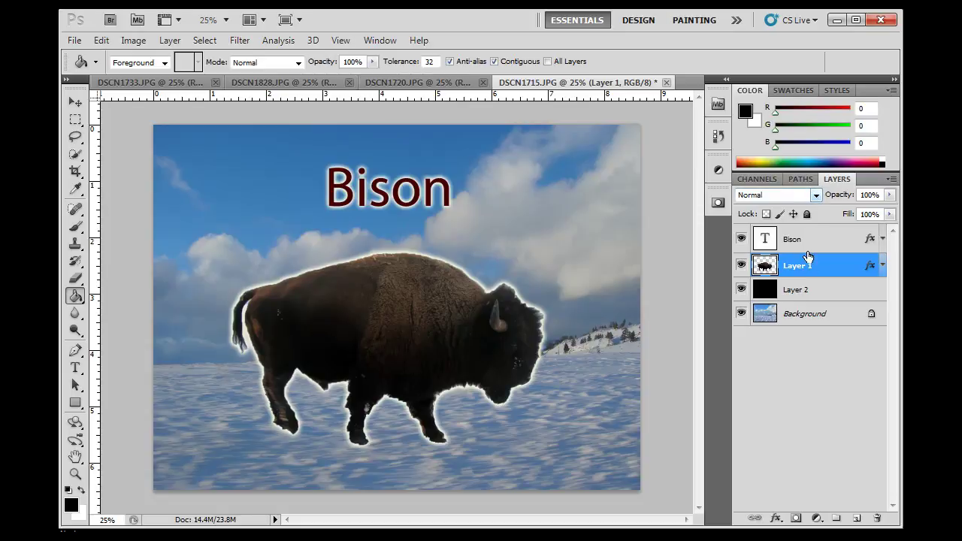
click(818, 195)
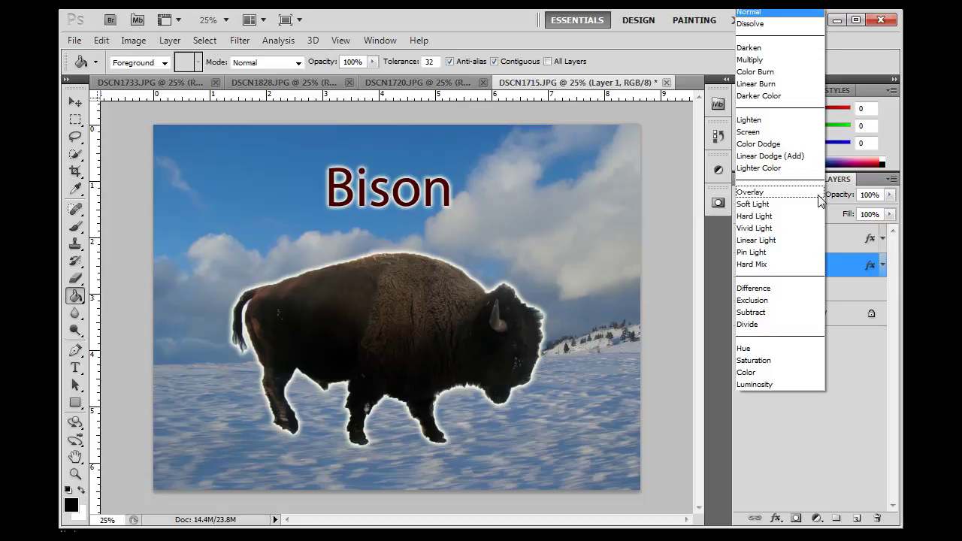
Compare Overlay, Soft Light and Vivid Light on Layer 1, settling on Overlay.
click(751, 192)
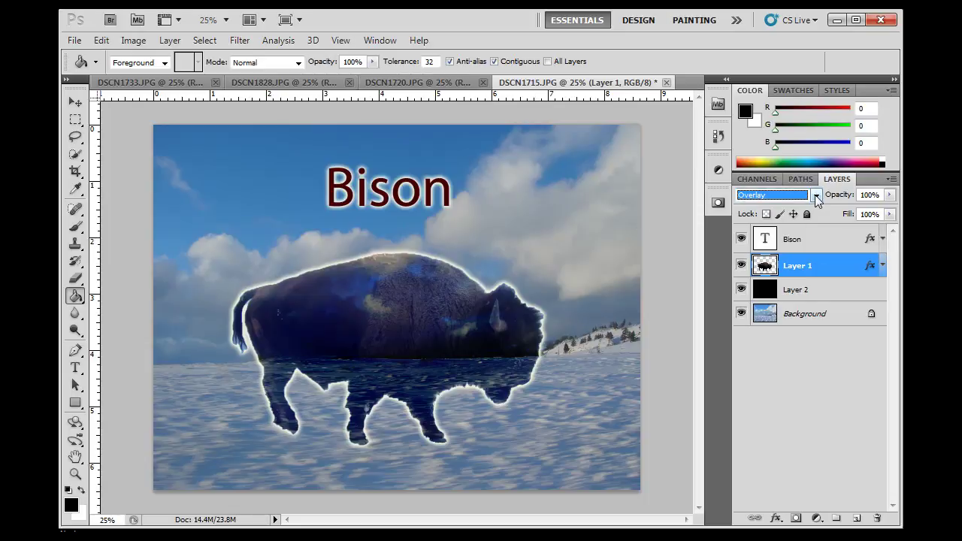
click(782, 201)
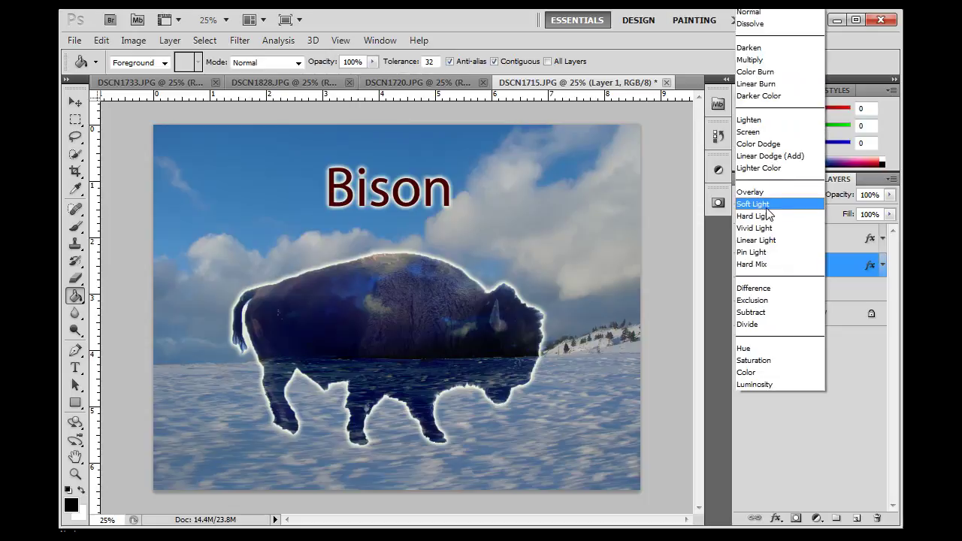
click(768, 211)
click(786, 197)
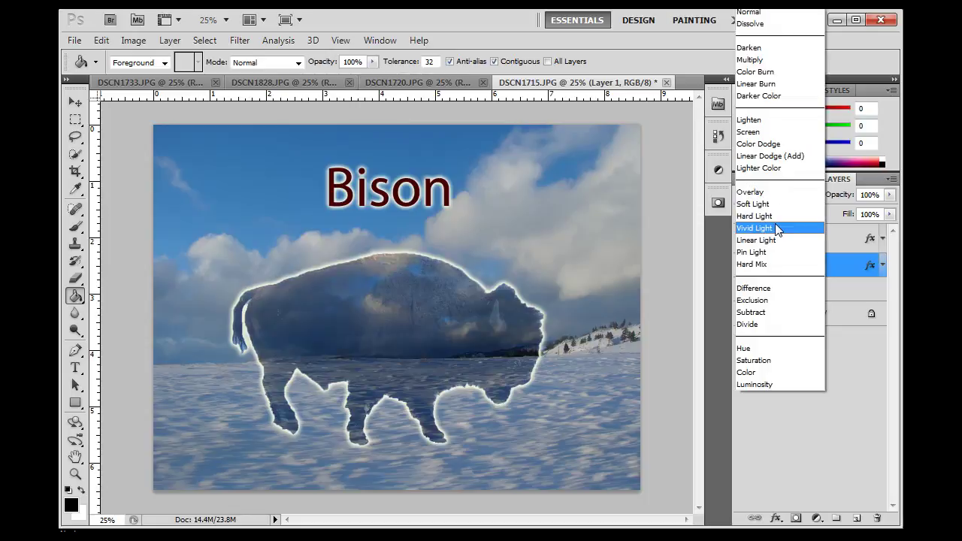
click(776, 228)
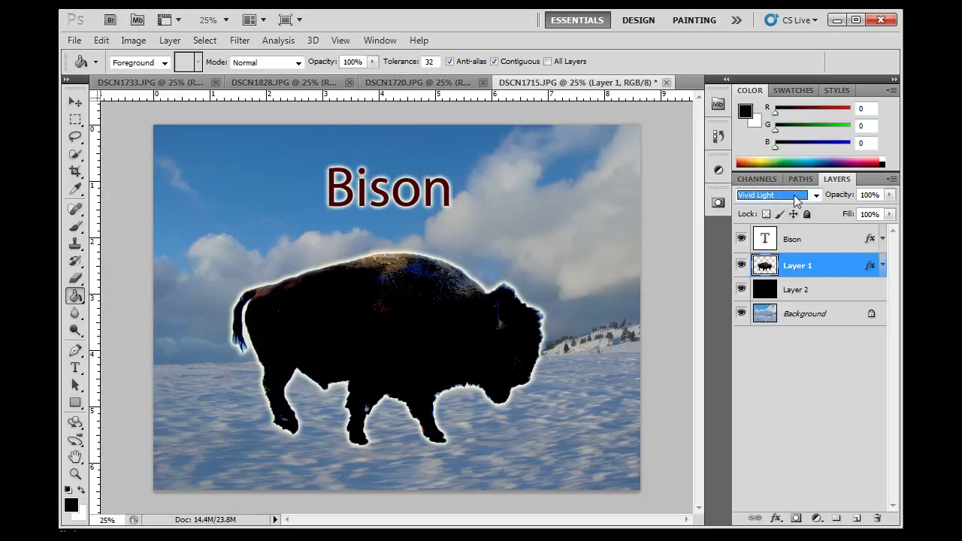
click(796, 201)
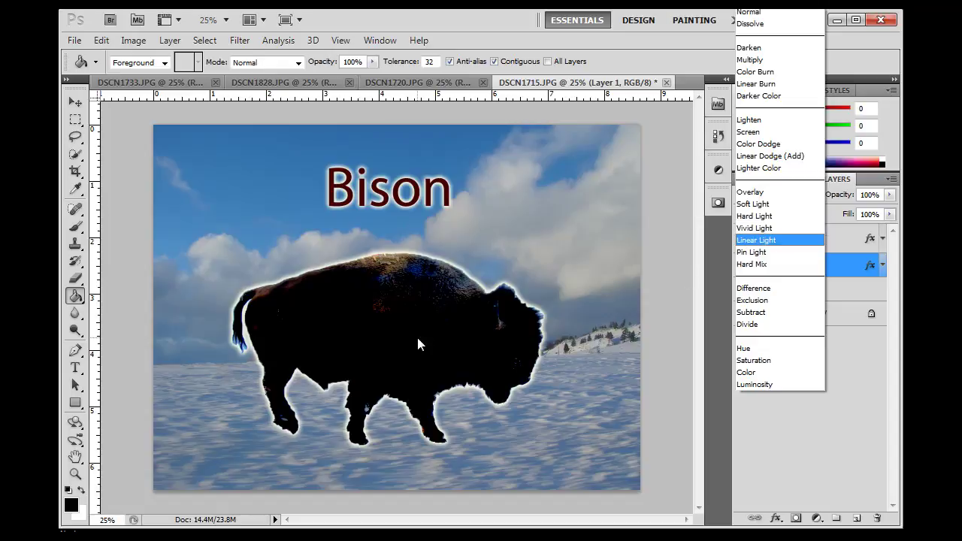
click(752, 192)
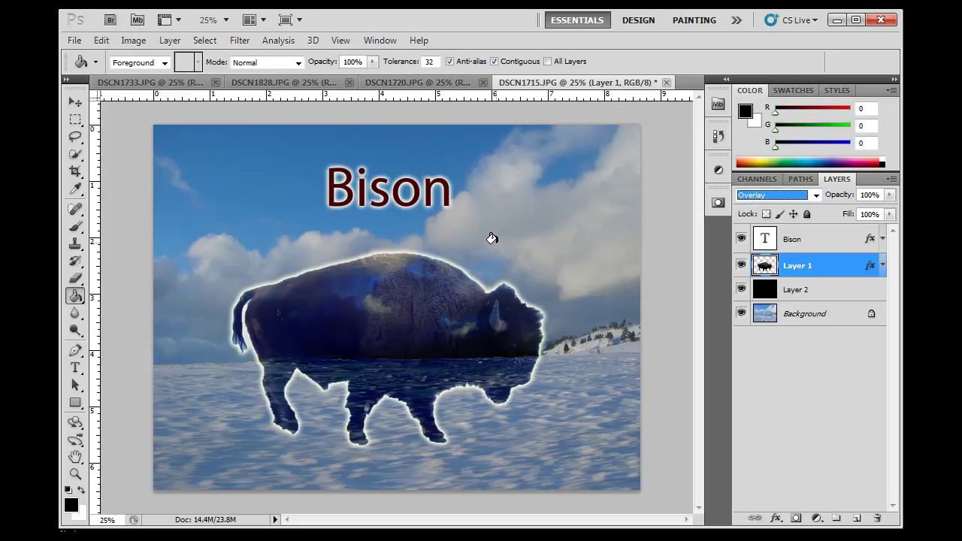